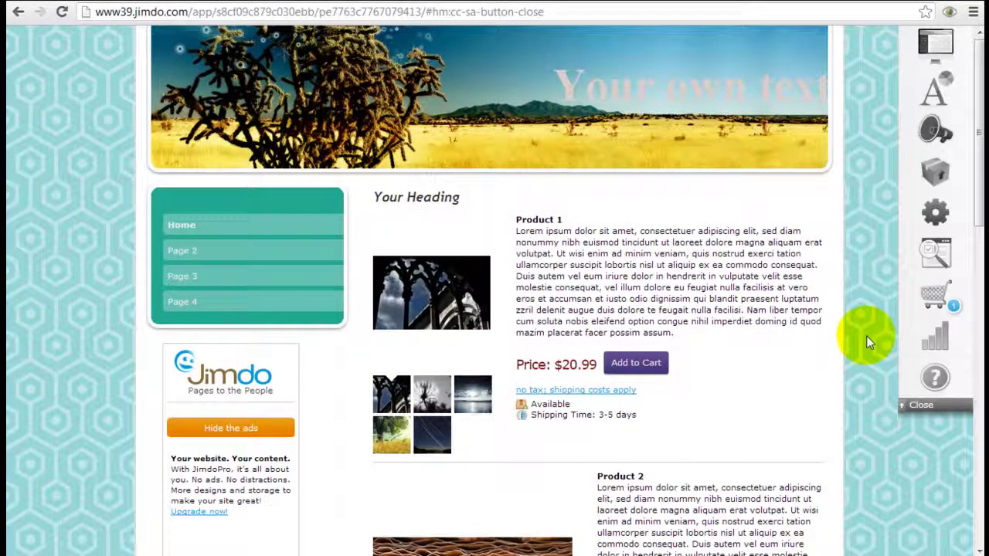
- Open the website's Store Styles settings
scroll(872, 339, "down", 4)
scroll(873, 339, "down", 3)
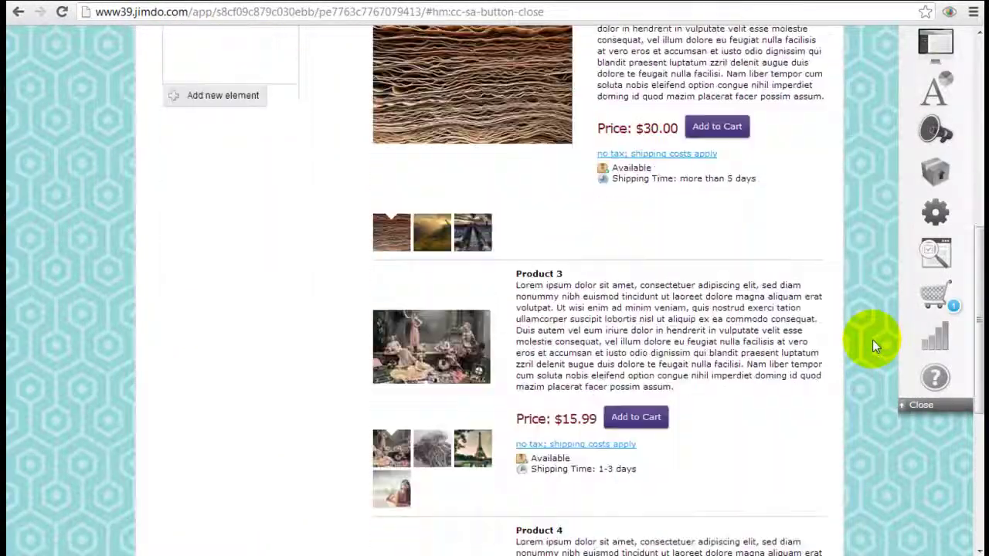
scroll(873, 340, "up", 4)
scroll(872, 340, "up", 2)
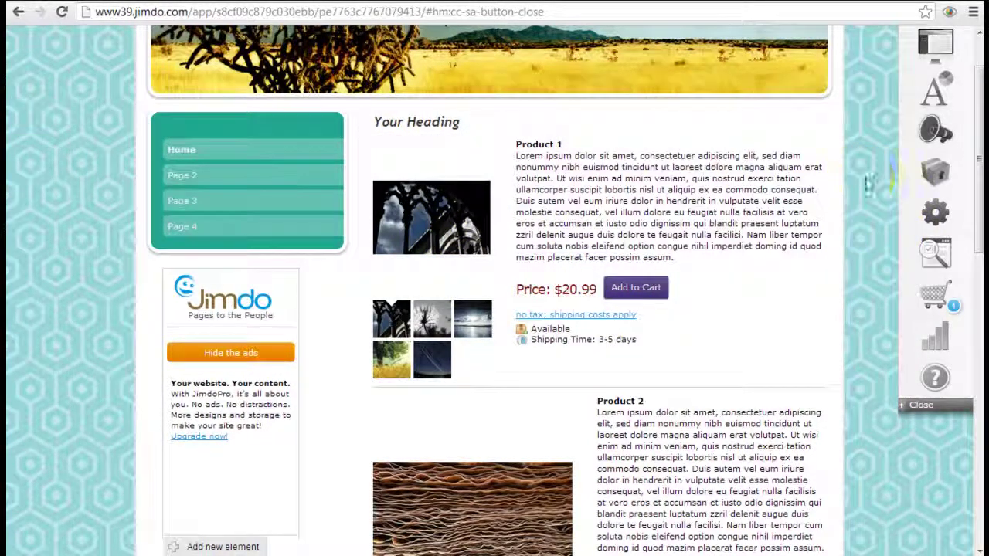
scroll(867, 182, "up", 1)
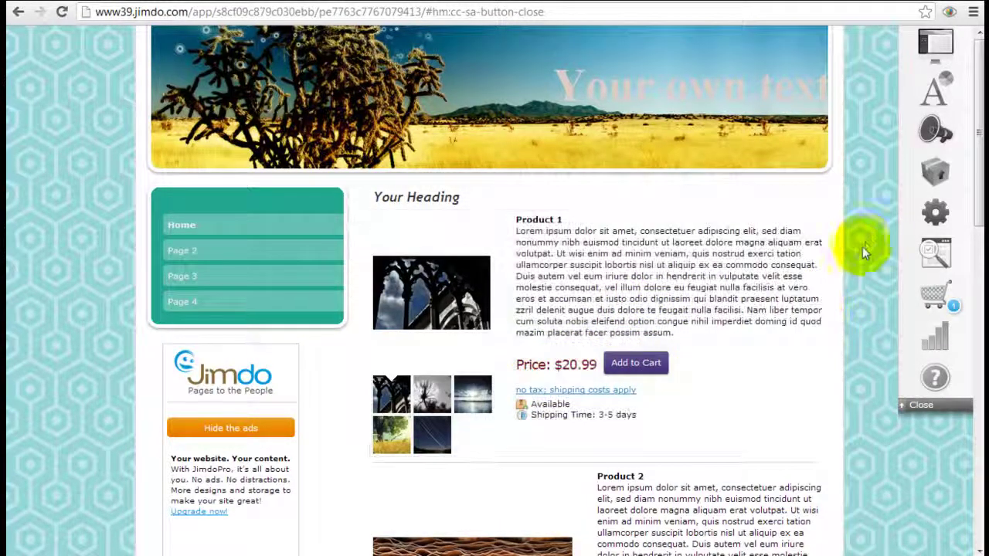
left_click(946, 90)
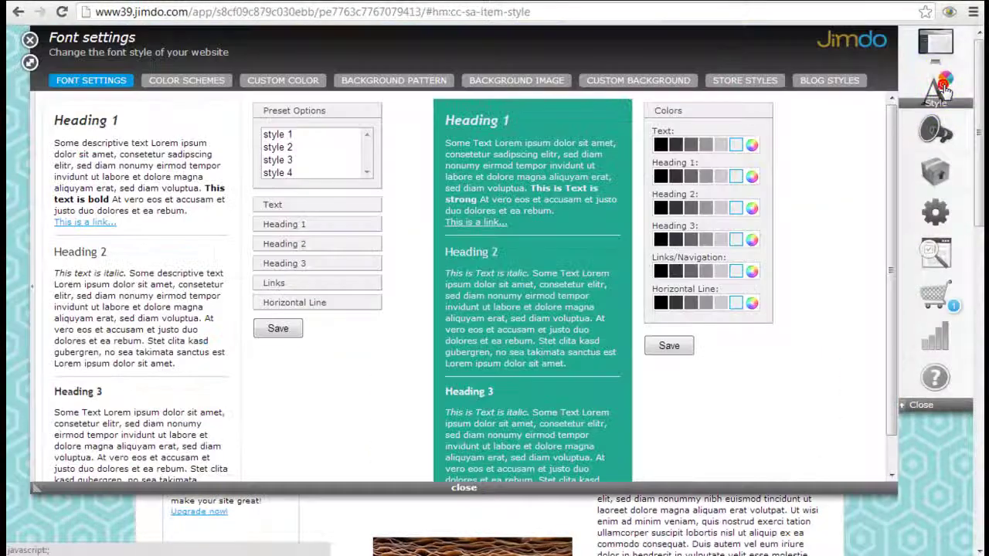
left_click(746, 89)
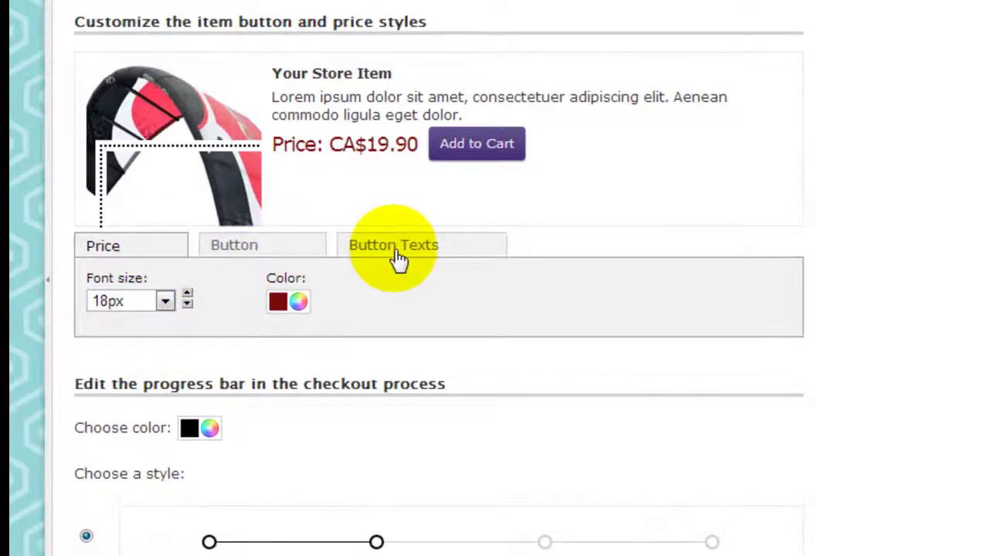
- Set the font size of the store item price to 20px
scroll(774, 327, "down", 4)
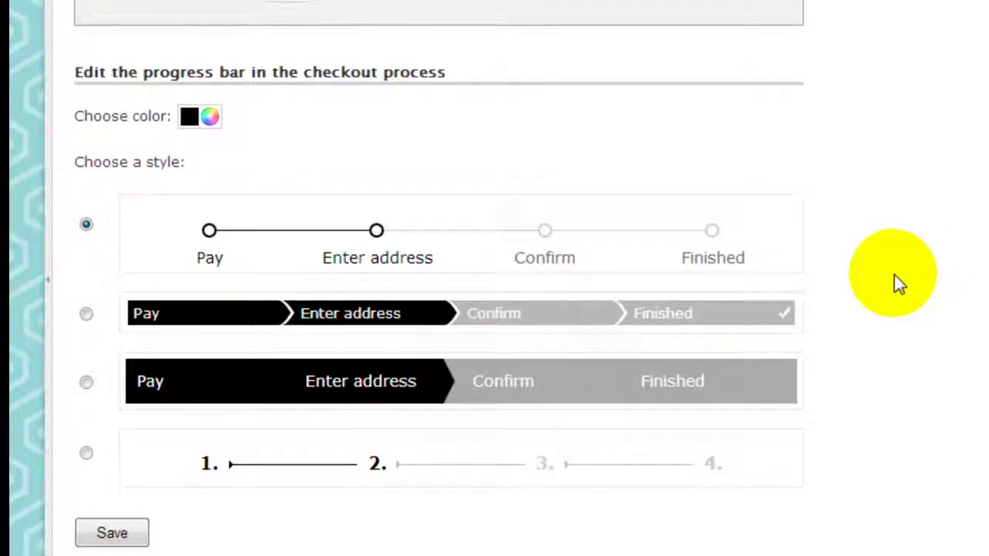
scroll(892, 280, "up", 3)
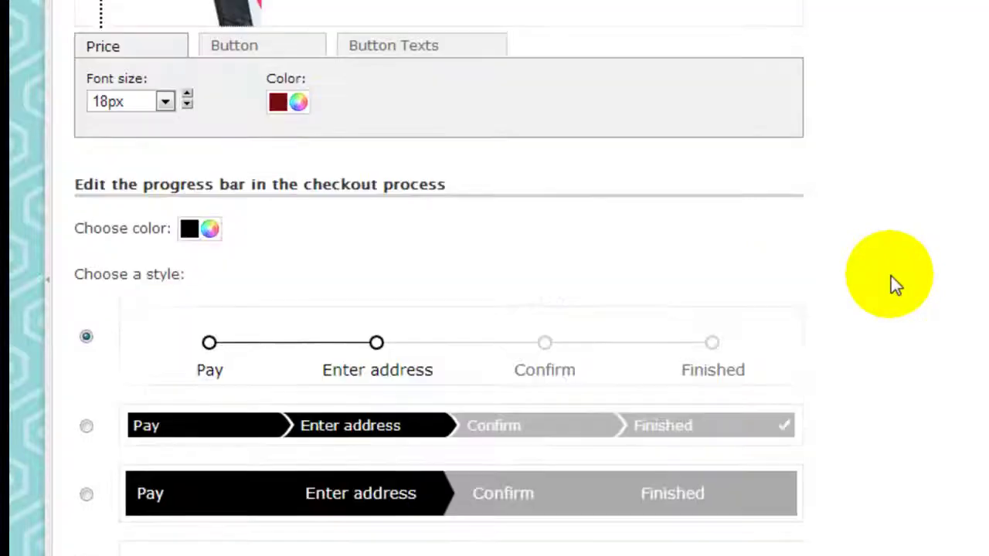
scroll(891, 276, "up", 1)
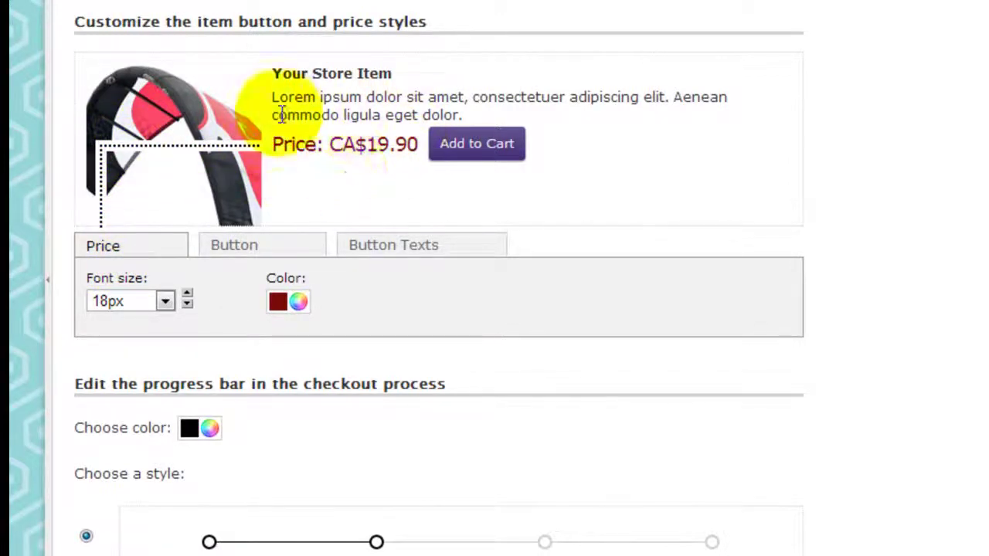
left_click(165, 301)
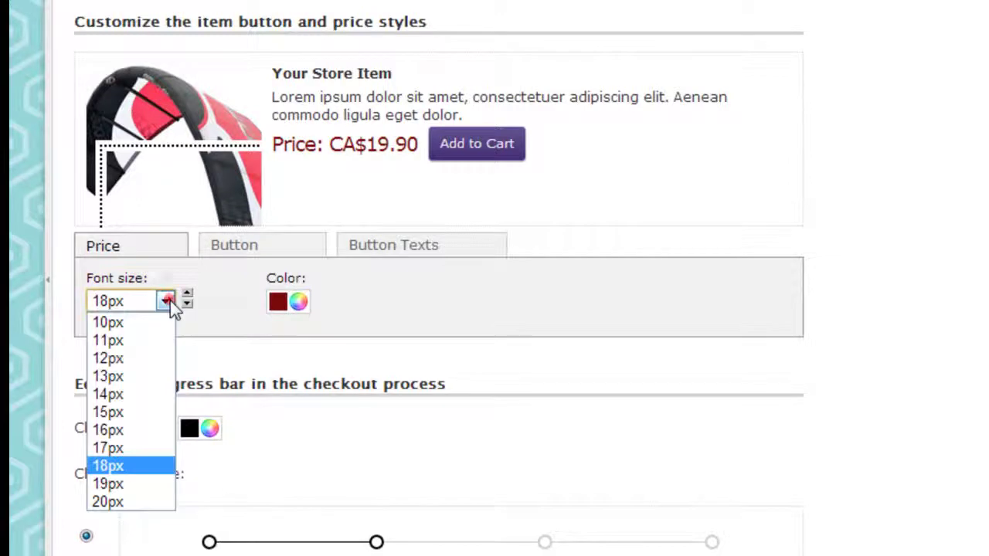
left_click(123, 502)
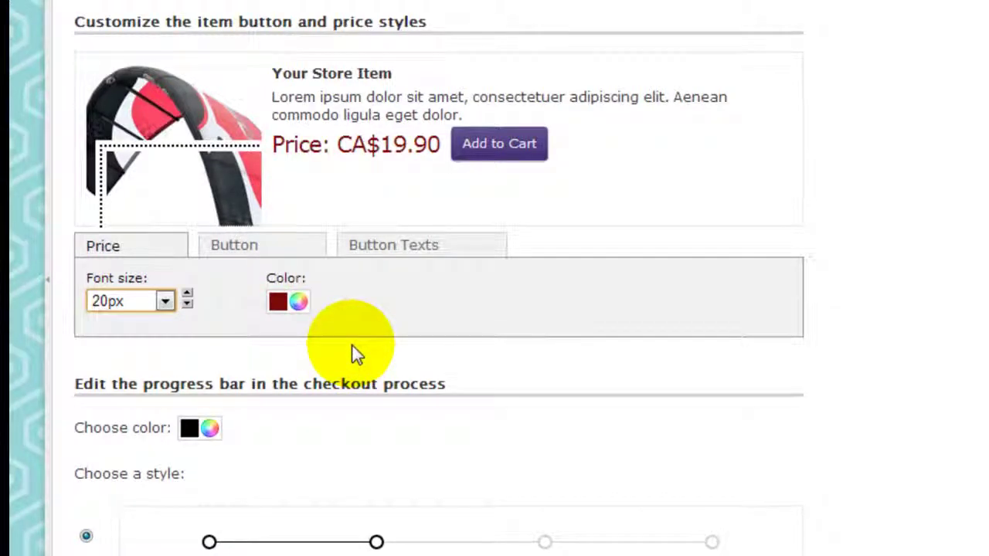
- Change the store item price color to bright blue, 0250F7, and close the color picker
left_click(298, 303)
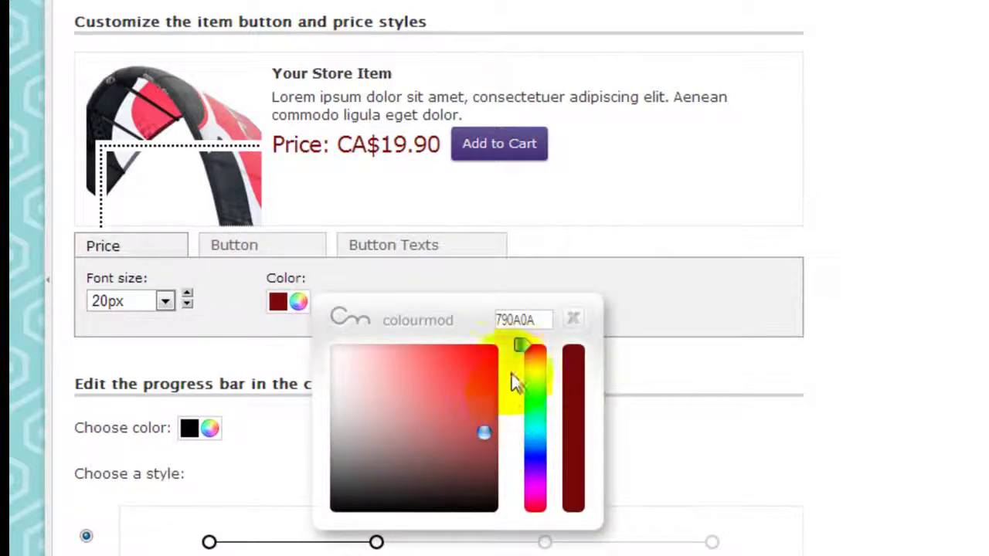
left_click_drag(521, 345, 534, 461)
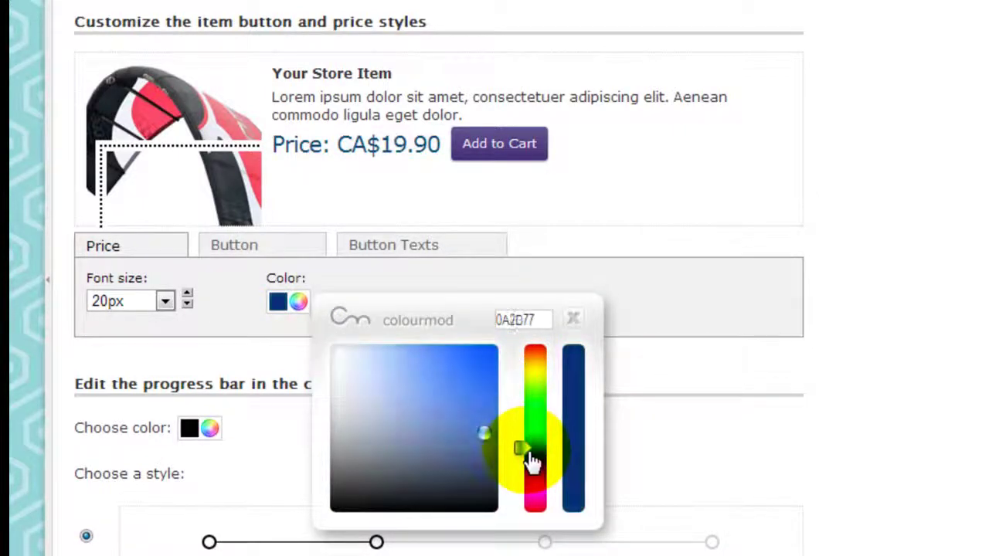
mouse_move(483, 439)
left_mouse_down()
mouse_move(493, 380)
mouse_move(489, 420)
mouse_move(448, 482)
mouse_move(446, 458)
mouse_move(477, 366)
left_mouse_up()
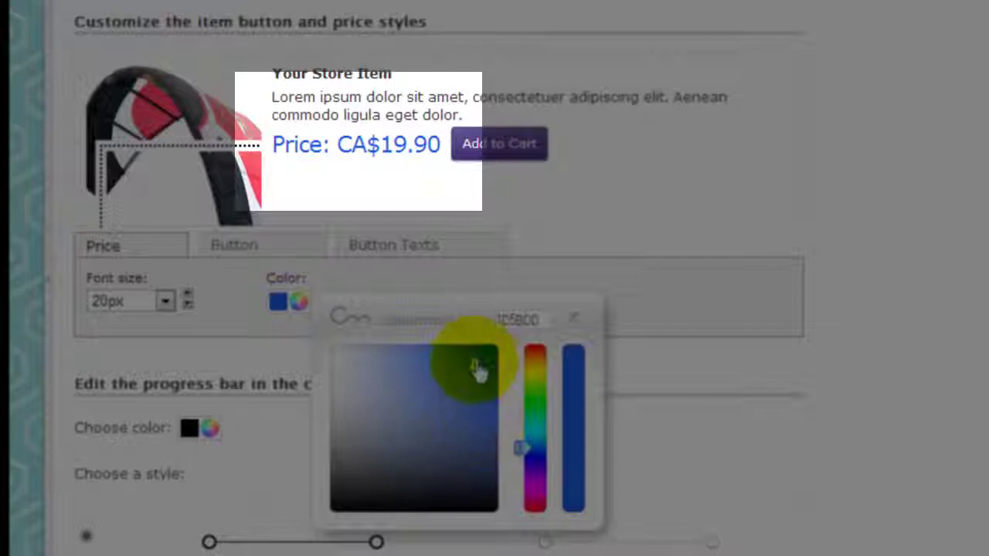
mouse_move(479, 364)
left_mouse_down()
mouse_move(405, 369)
mouse_move(358, 386)
mouse_move(361, 414)
mouse_move(404, 393)
mouse_move(459, 397)
mouse_move(490, 381)
mouse_move(499, 358)
left_mouse_up()
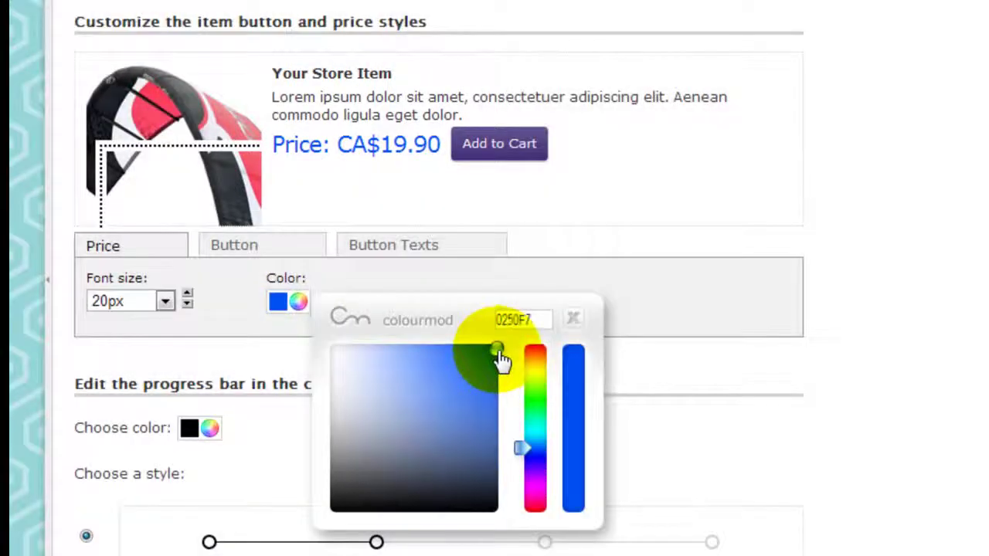
left_click(573, 320)
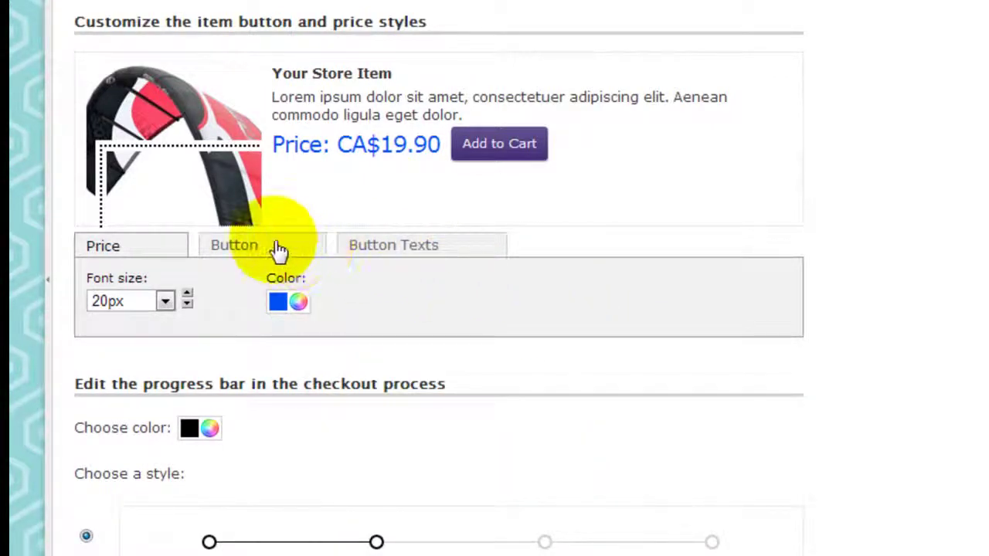
- Set the font size of the Add to Cart button to 16px
left_click(278, 248)
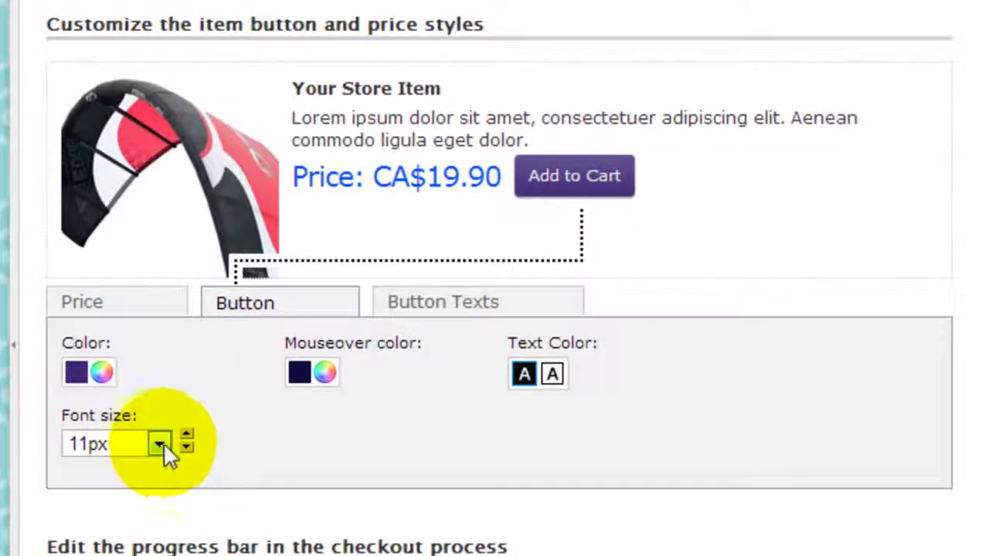
left_click(160, 444)
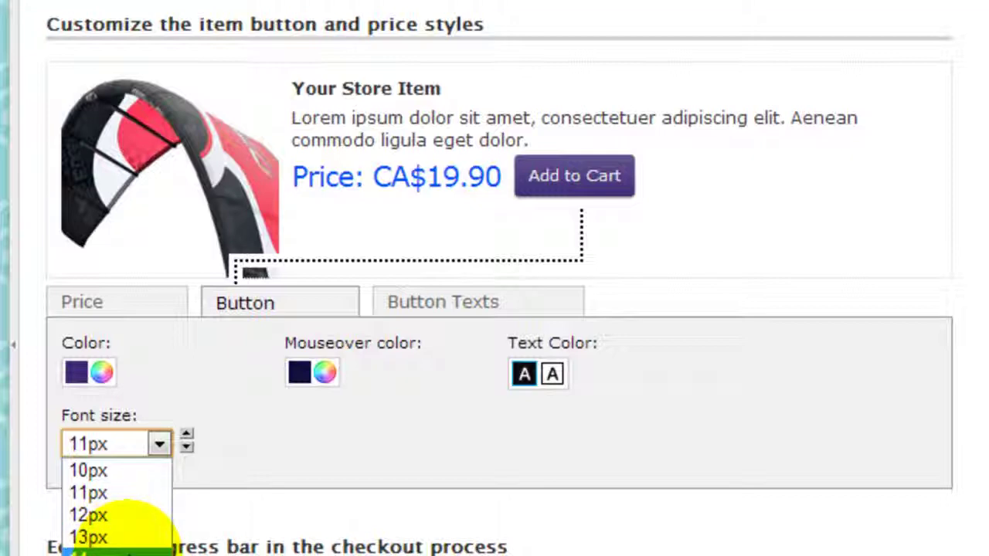
left_click(126, 550)
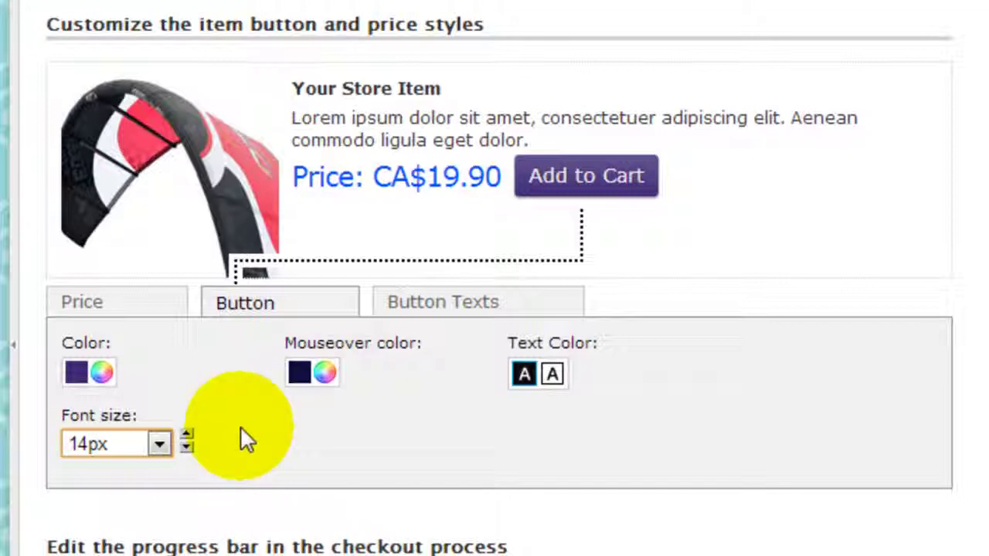
left_click(159, 446)
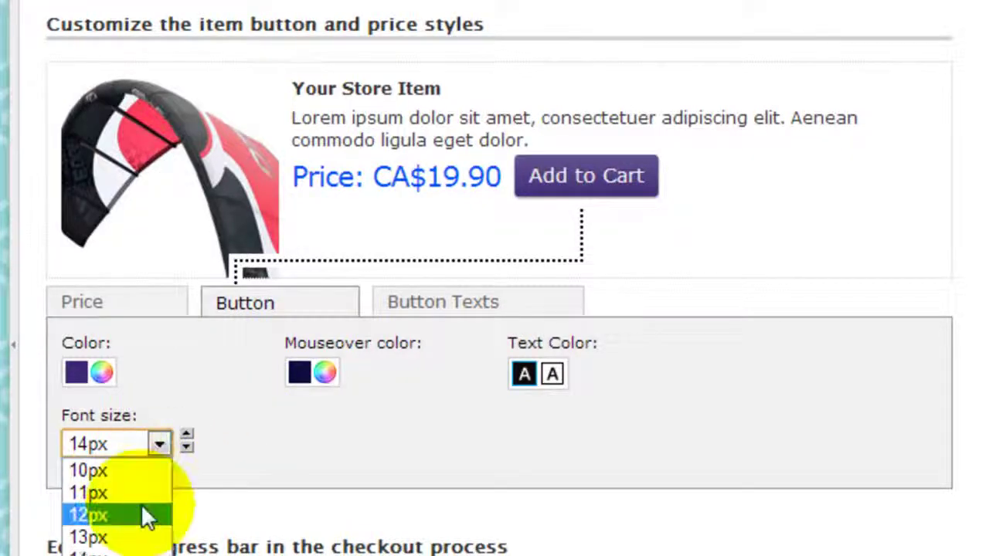
left_click(128, 550)
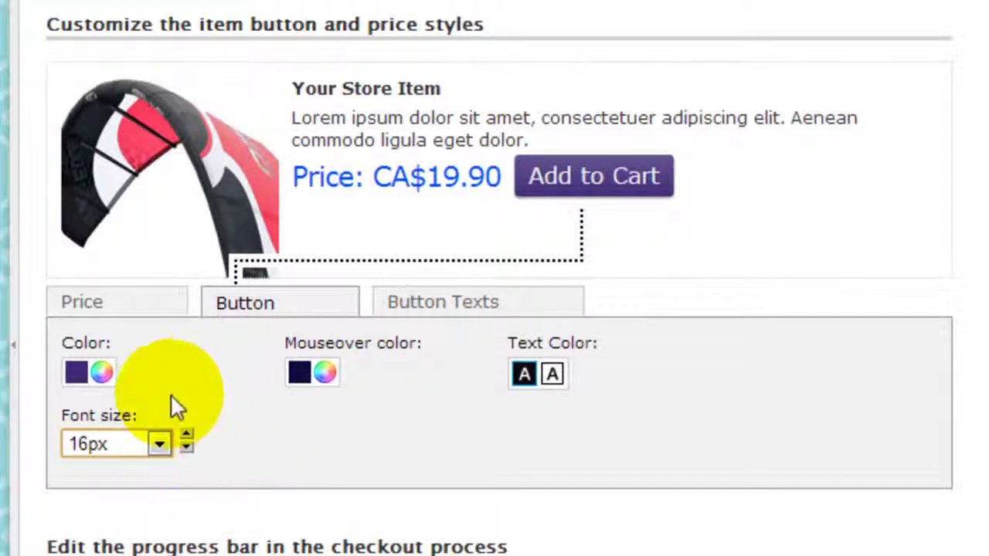
- Change the Add to Cart button color to orange, FF7000, and close the color picker
left_click(106, 375)
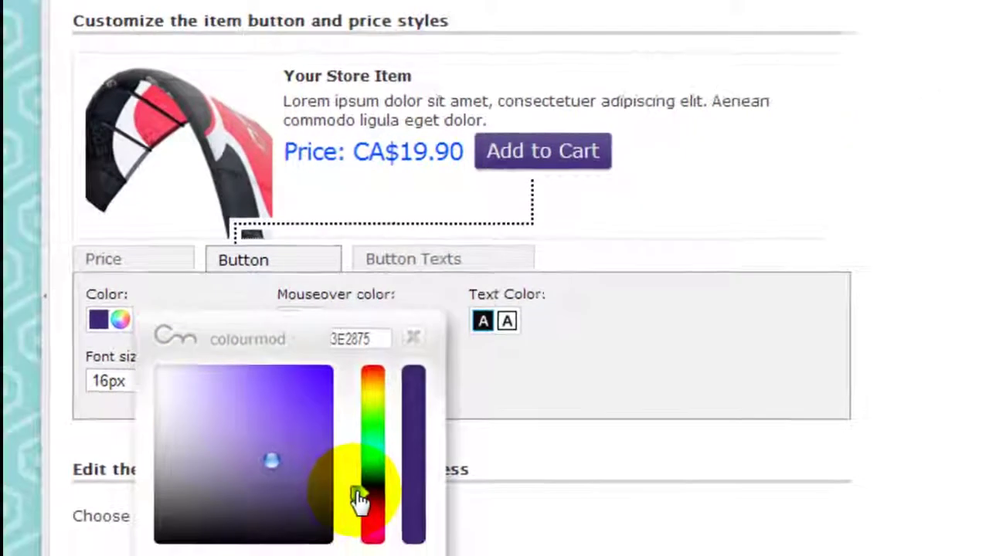
left_click_drag(374, 555, 385, 465)
mouse_move(362, 395)
left_mouse_down()
mouse_move(362, 374)
mouse_move(362, 420)
mouse_move(357, 379)
left_mouse_up()
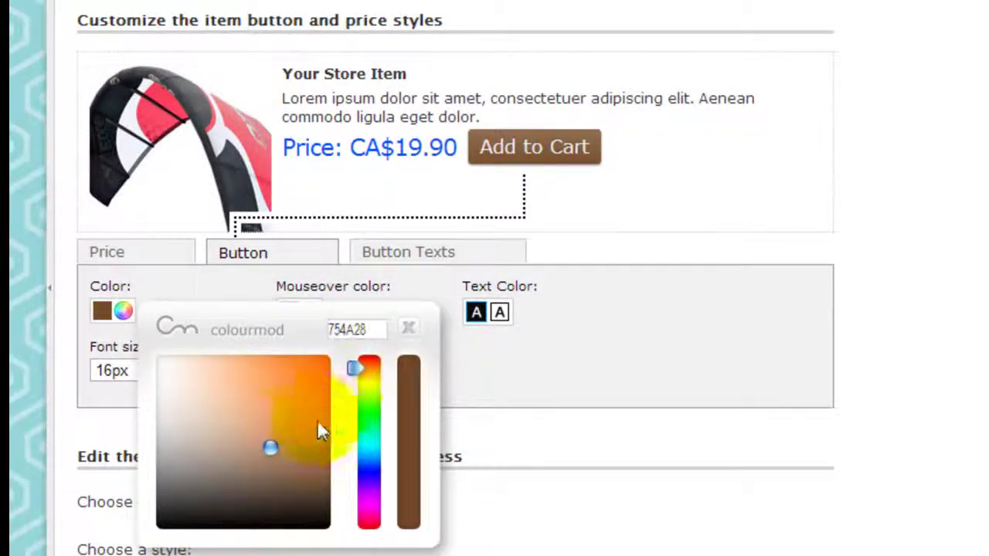
mouse_move(272, 452)
left_mouse_down()
mouse_move(319, 391)
mouse_move(331, 353)
left_mouse_up()
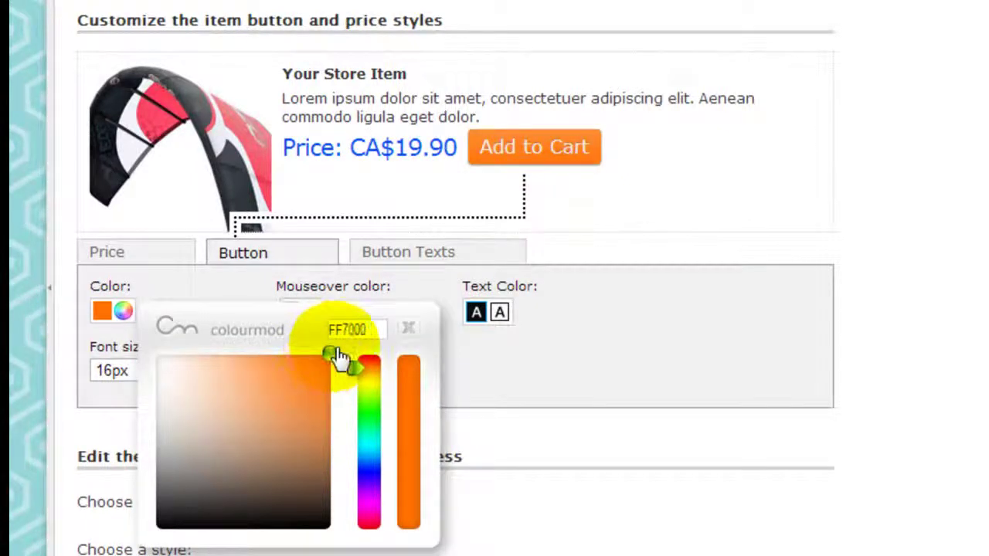
left_click(407, 332)
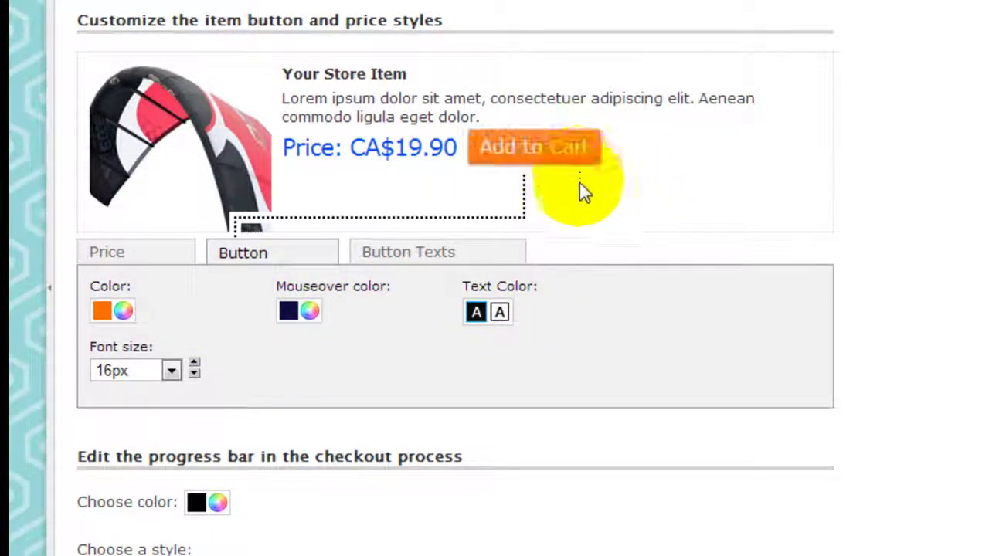
- Change the button's mouseover color to dark orange, C95800, and close the color picker
left_click(311, 310)
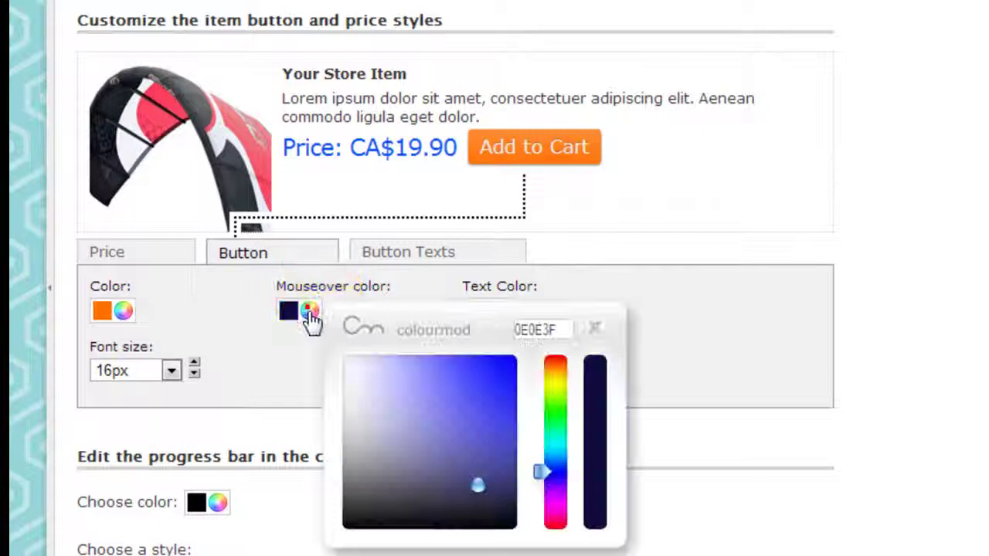
left_click_drag(547, 468, 554, 379)
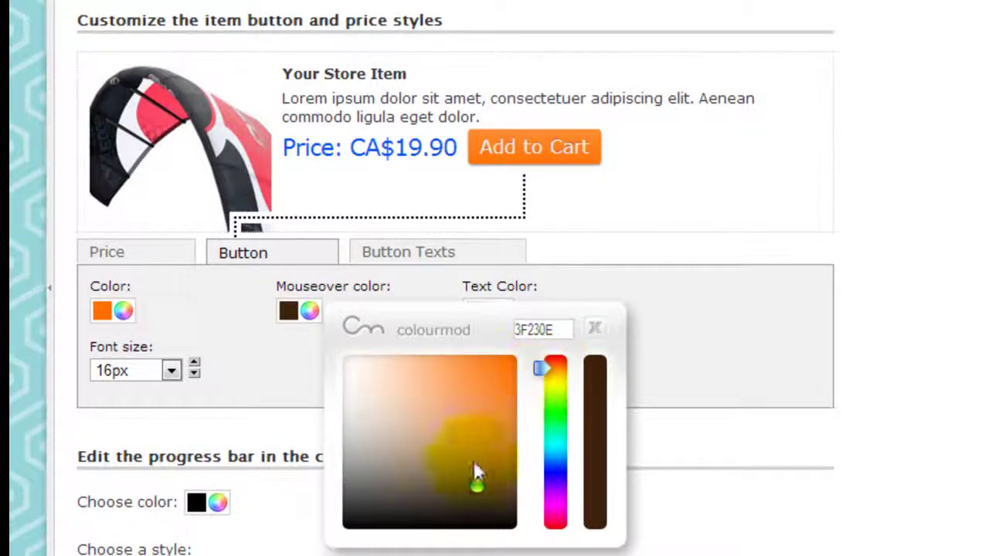
mouse_move(480, 494)
left_mouse_down()
mouse_move(507, 384)
mouse_move(525, 404)
left_mouse_up()
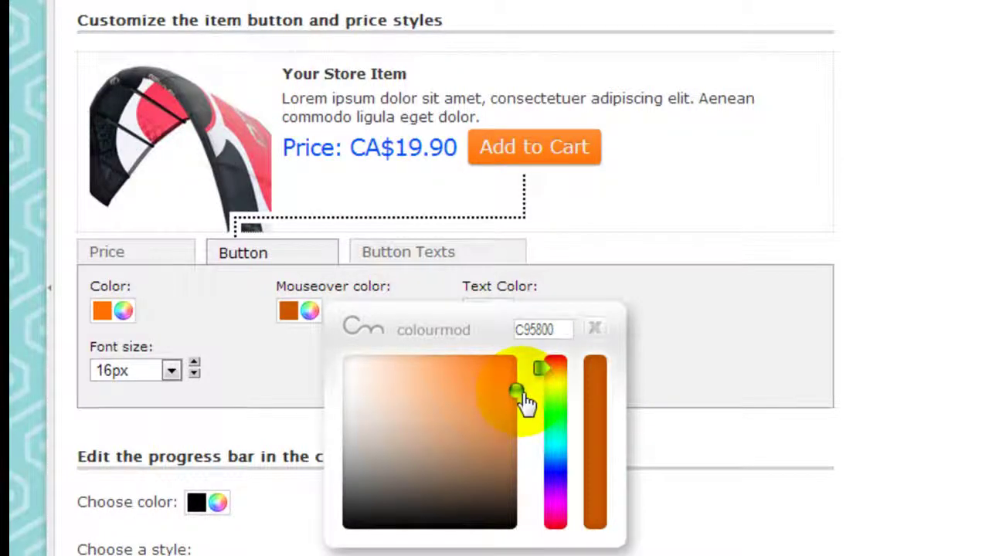
left_click(611, 335)
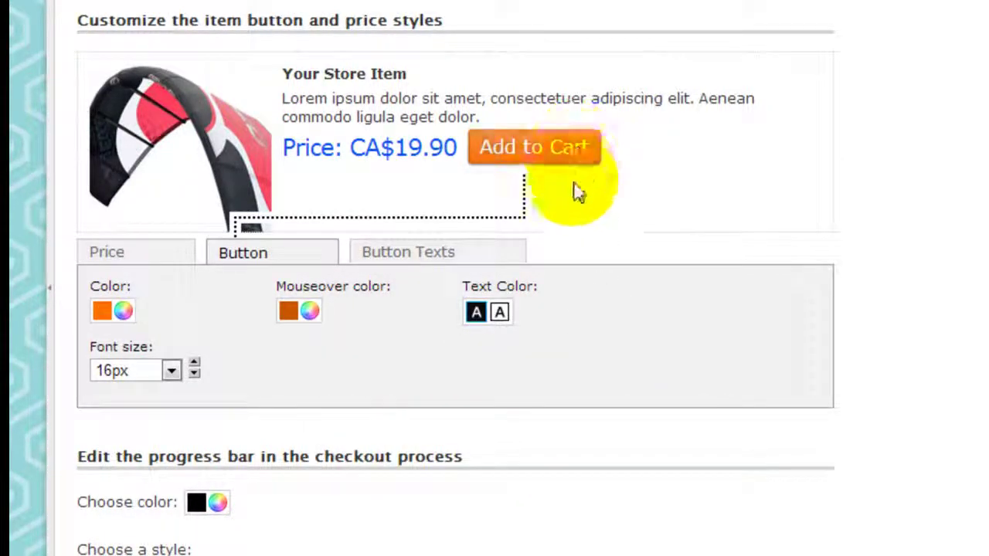
- Try dark text on the Add to Cart button and switch back to white text
left_click(500, 314)
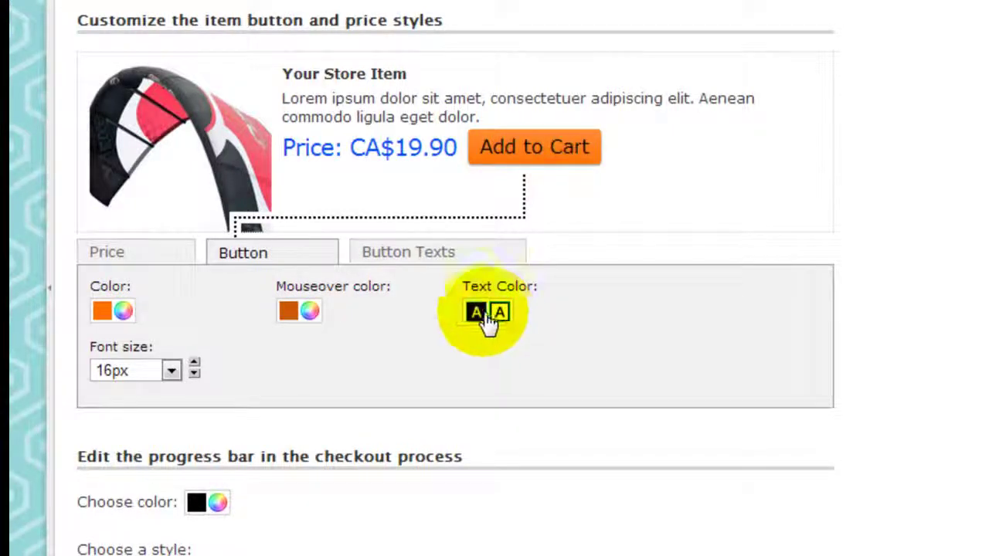
left_click(477, 312)
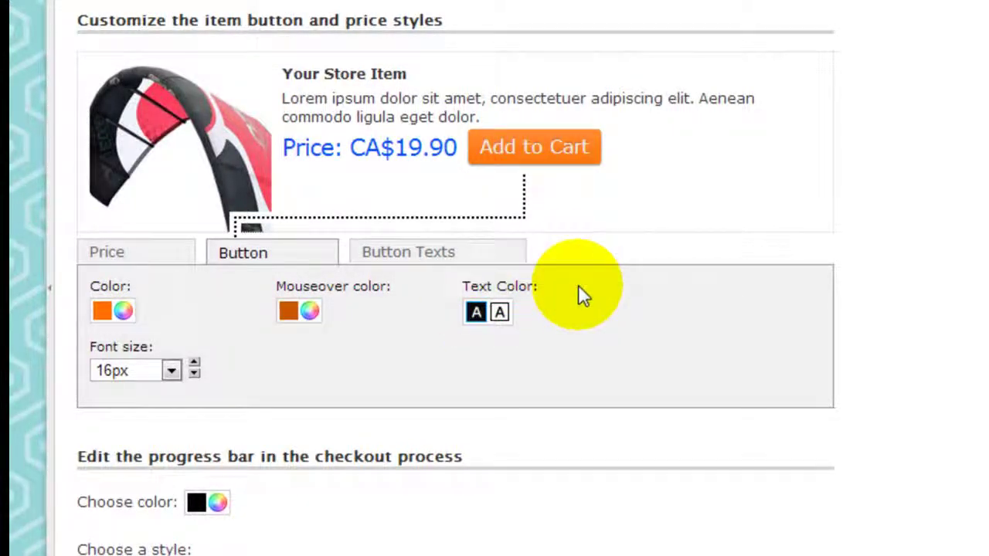
- Open the Button Texts settings and look through the wording fields for the store buttons
scroll(578, 285, "down", 1)
scroll(578, 285, "down", 1)
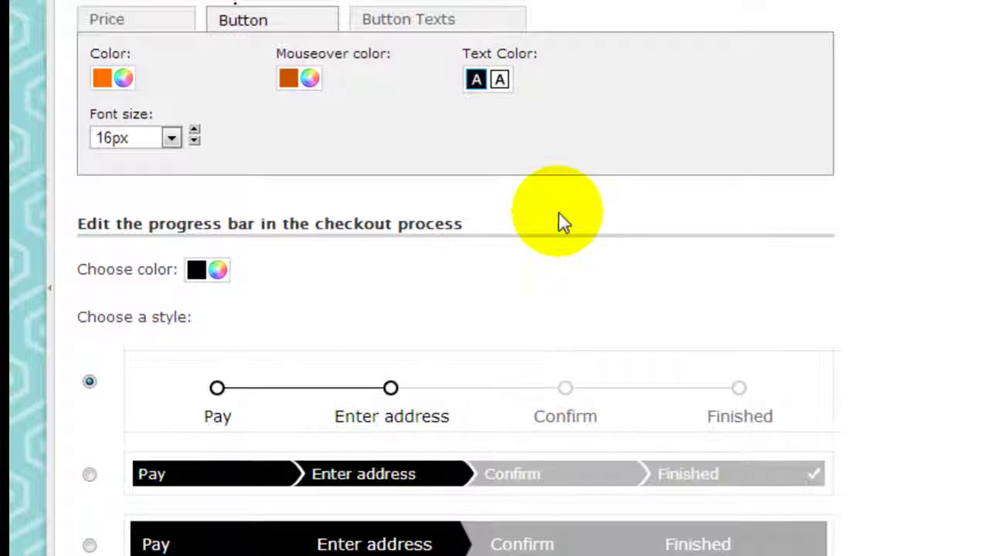
scroll(453, 155, "up", 2)
left_click(423, 255)
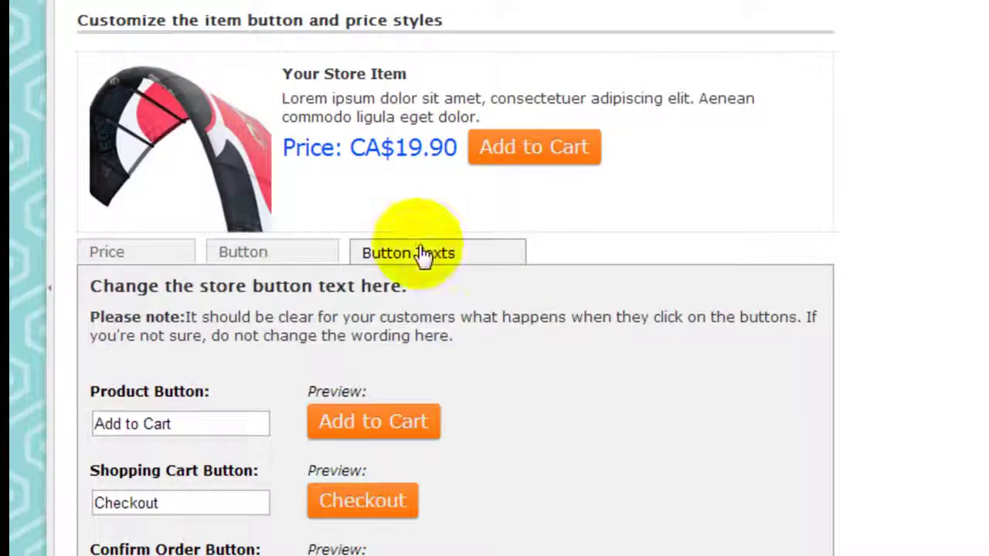
scroll(529, 339, "down", 1)
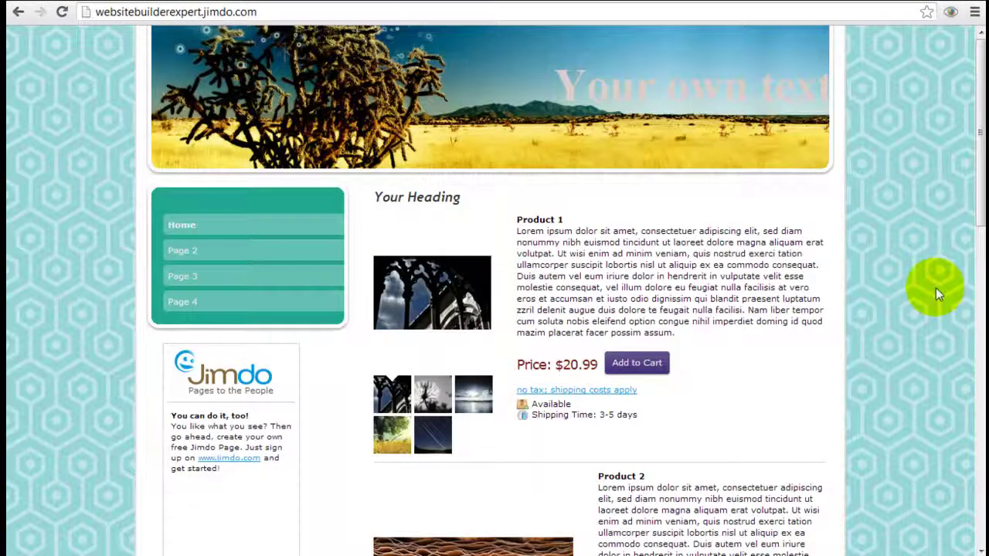
- Look over the product listings on the published store page
scroll(869, 249, "down", 3)
scroll(869, 249, "up", 2)
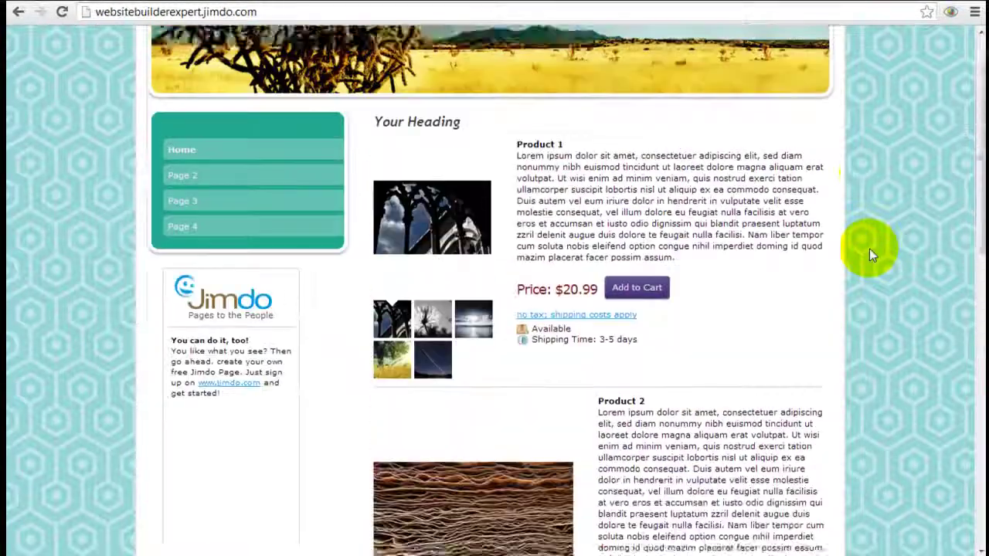
scroll(870, 249, "up", 1)
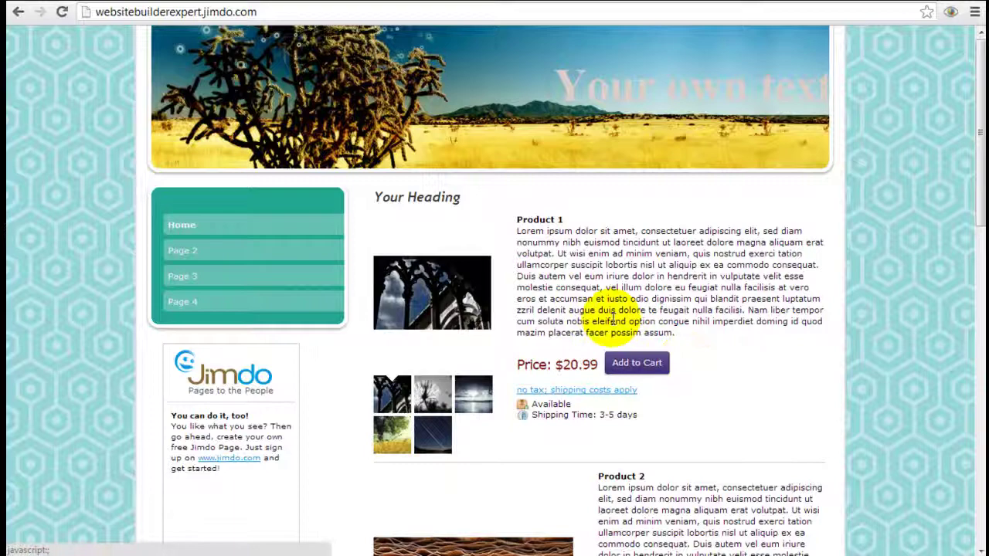
- Add Product 1 to the cart, look over the published store's checkout page, and return to the Home page
left_click(655, 364)
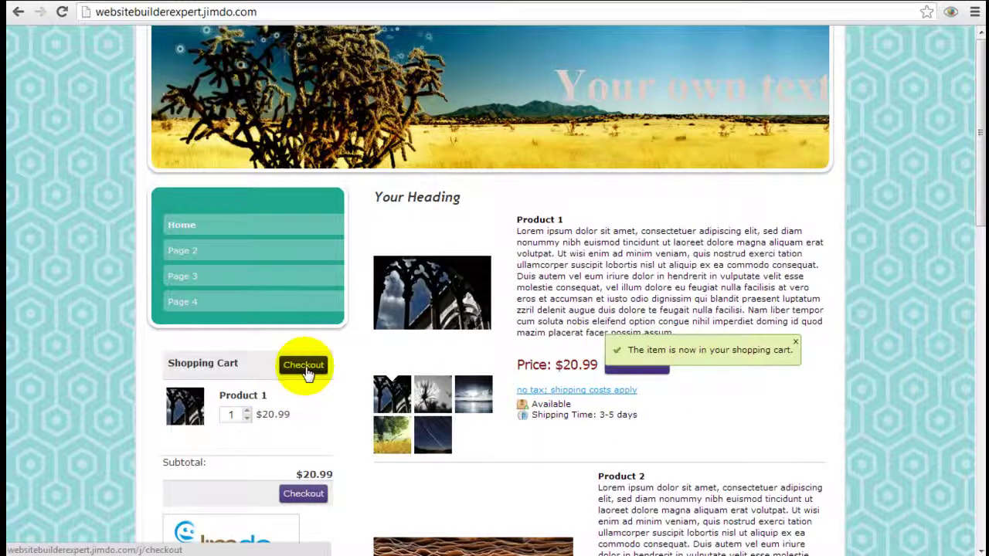
left_click(305, 371)
scroll(345, 397, "down", 1)
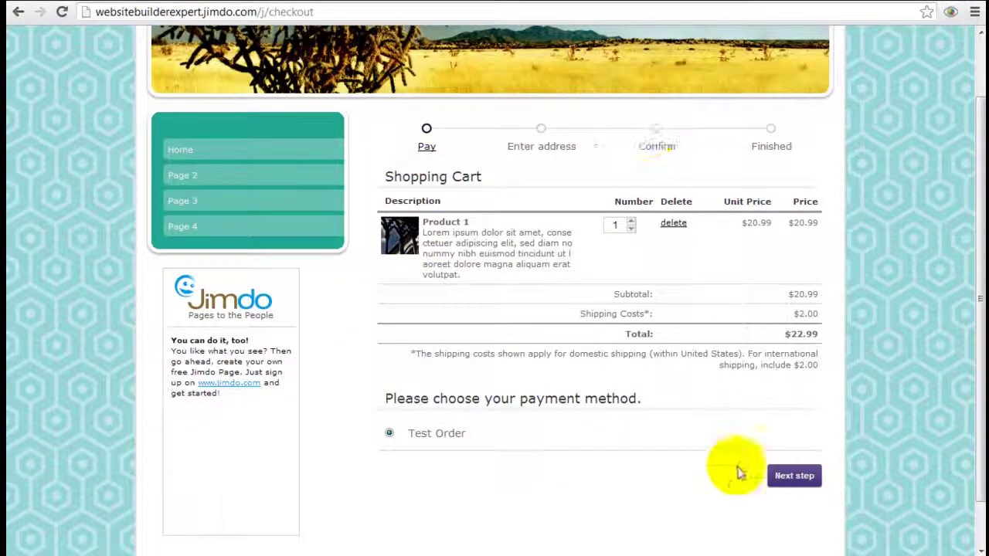
scroll(544, 347, "up", 1)
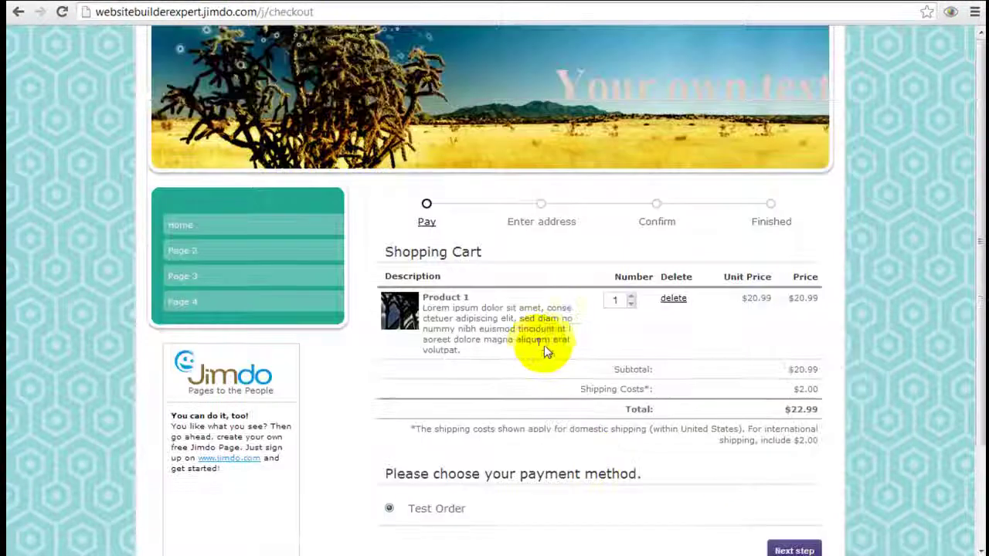
left_click(191, 225)
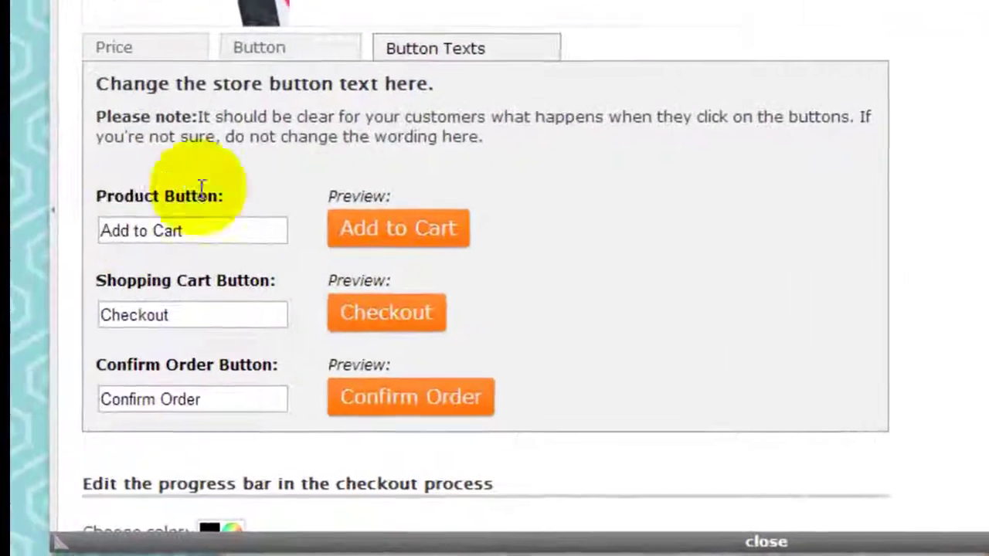
- Set the product button text to "Buy Now" and the shopping cart button text to "Bring me to Checkout"
triple_click(210, 230)
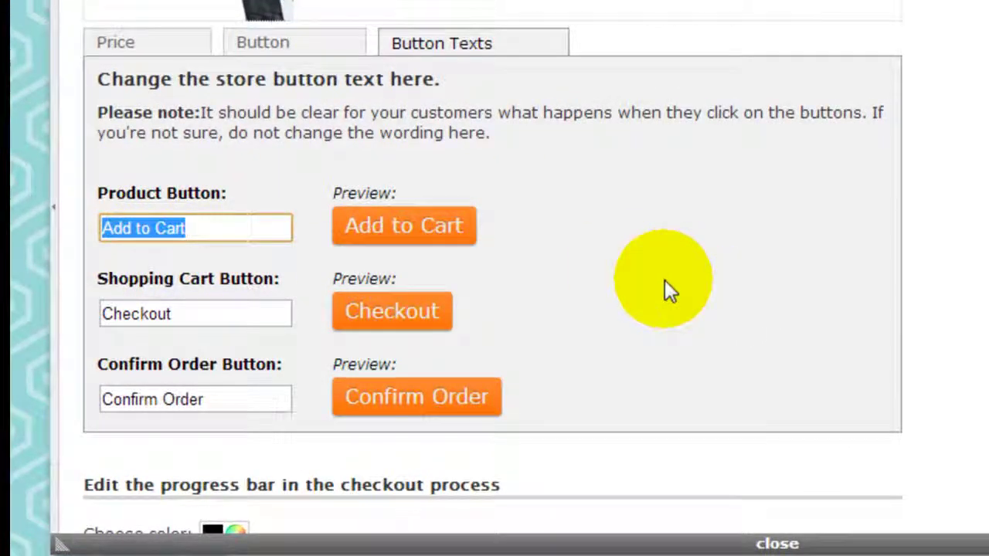
type("Buy Now")
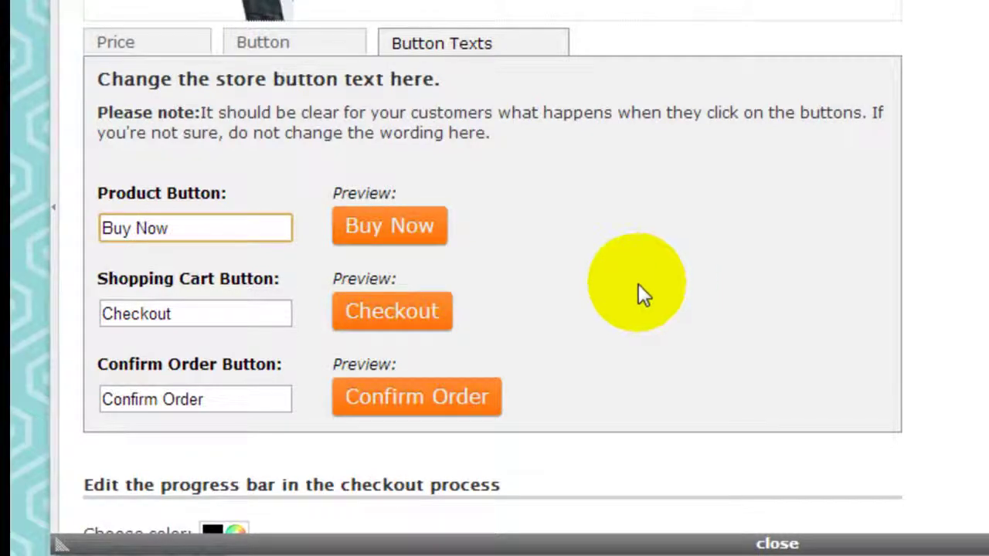
double_click(152, 317)
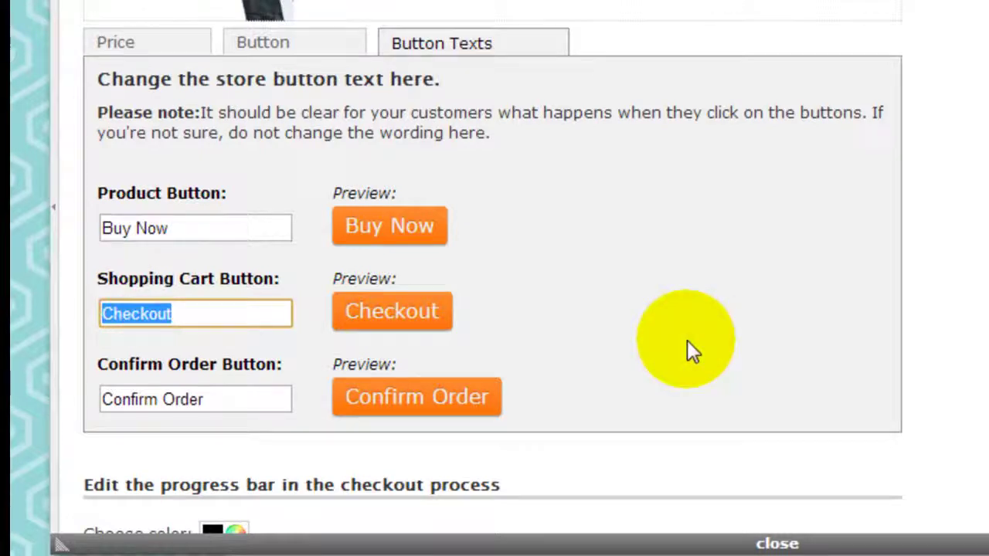
type("Bring me")
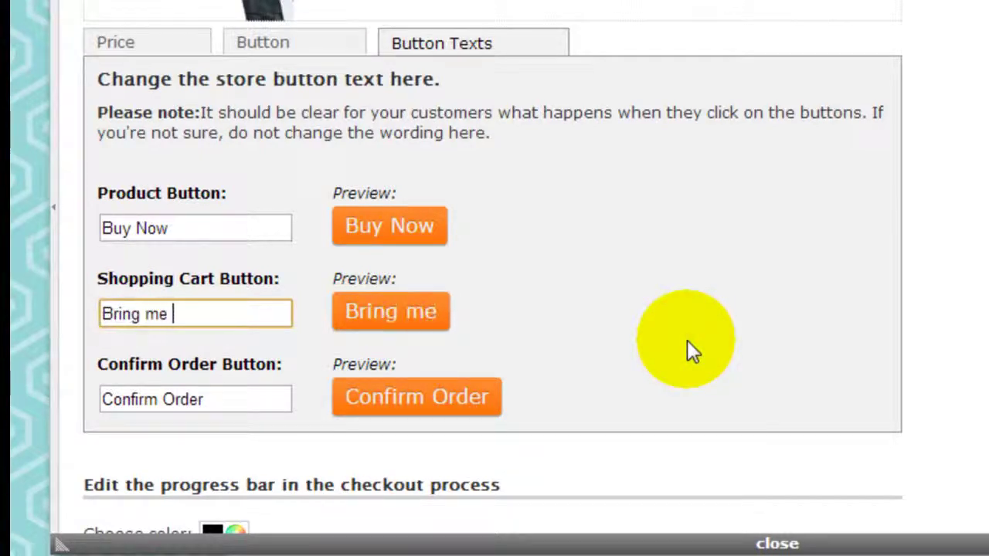
type(" to Checkout")
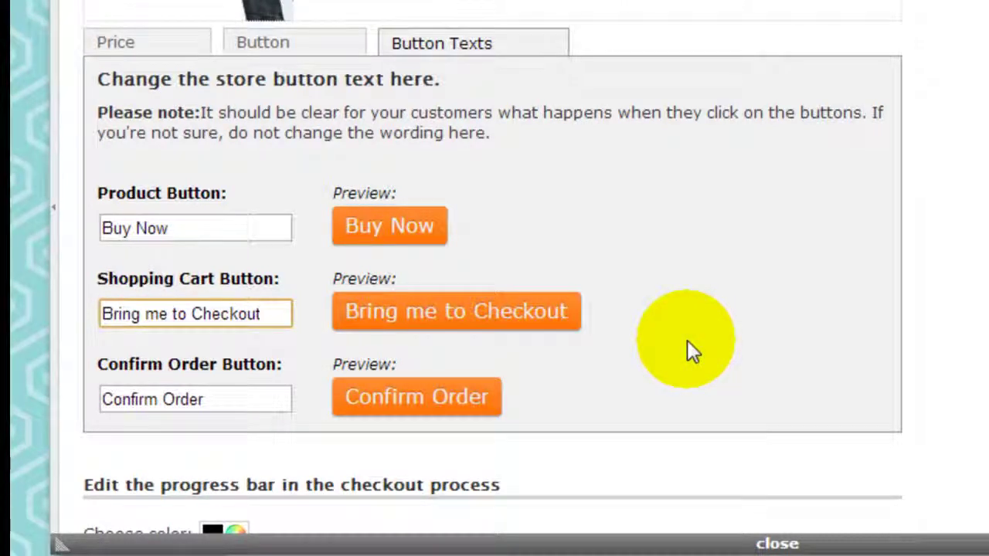
left_click(716, 269)
- Choose the second checkout progress bar style, the thin bar with arrow-shaped segments and a checkmark at the end
scroll(717, 267, "down", 3)
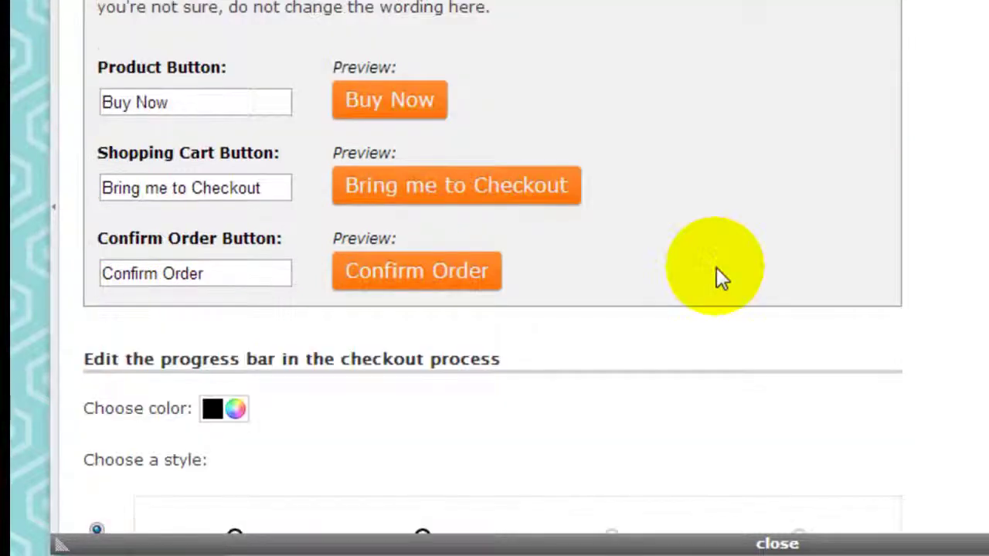
scroll(494, 278, "down", 9)
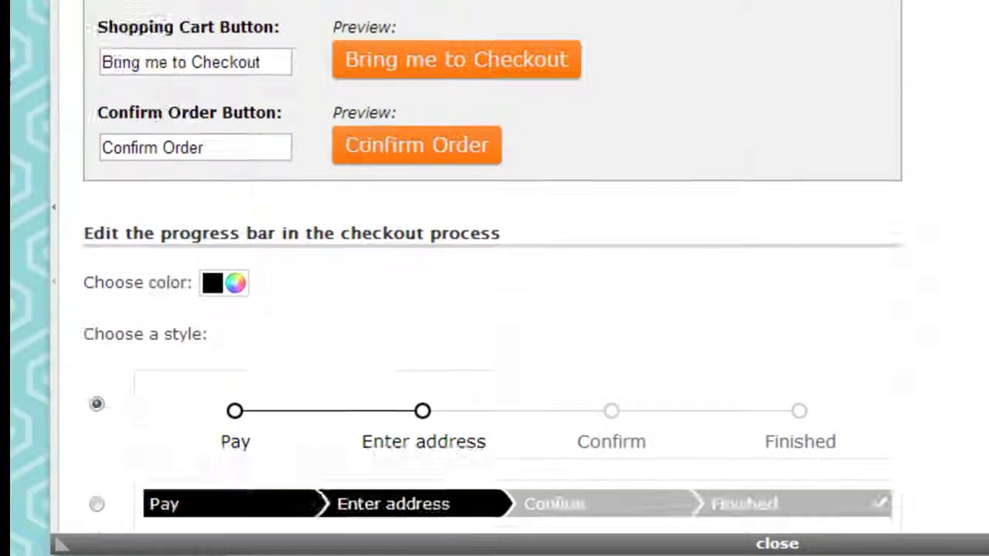
scroll(881, 238, "down", 1)
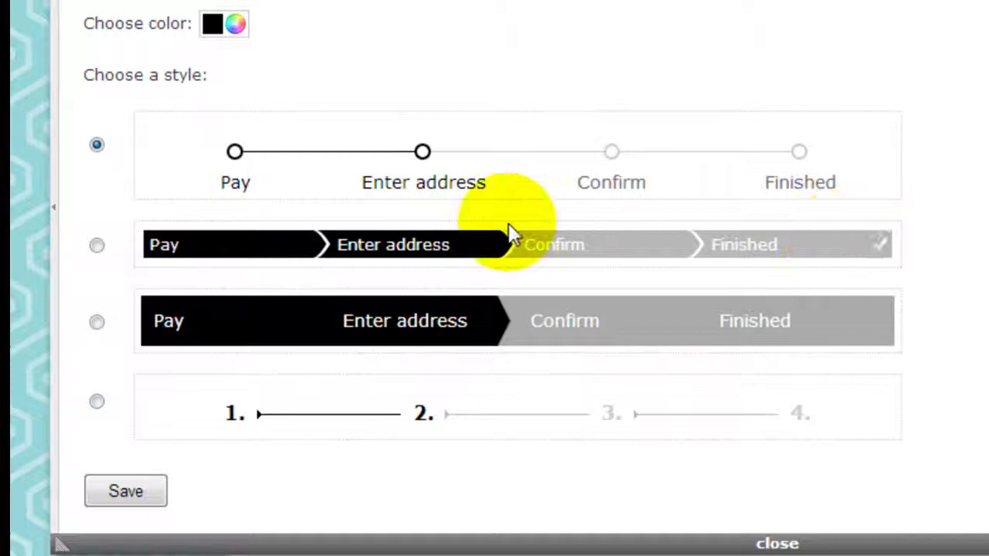
left_click(97, 246)
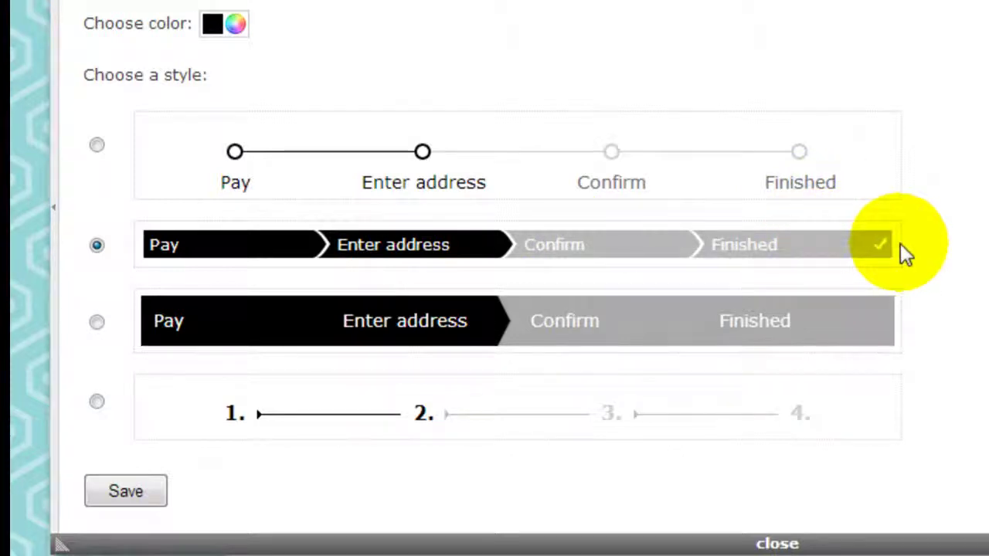
- Change the checkout progress bar color to red, FF0000, and save the store layout settings
left_click(232, 27)
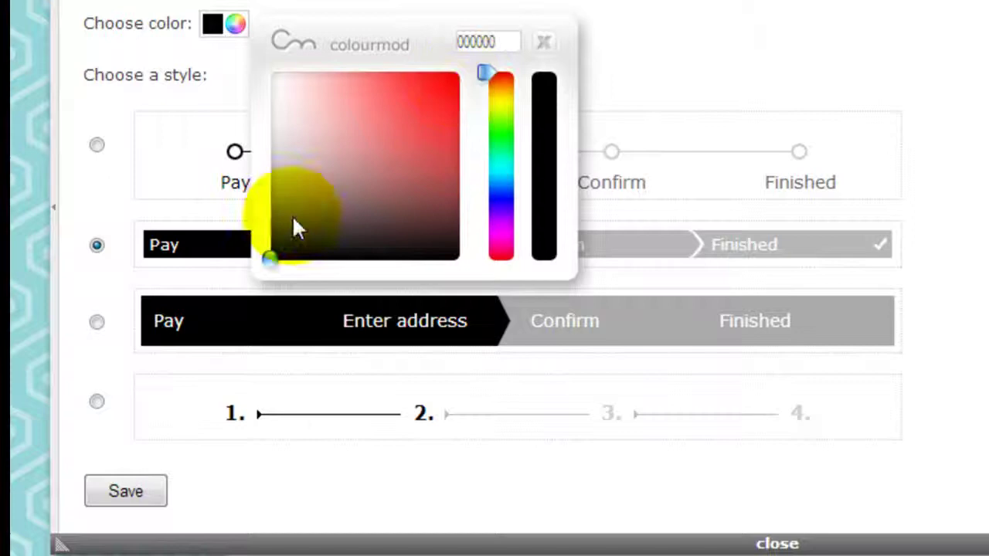
mouse_move(282, 269)
left_mouse_down()
mouse_move(437, 132)
mouse_move(463, 69)
left_mouse_up()
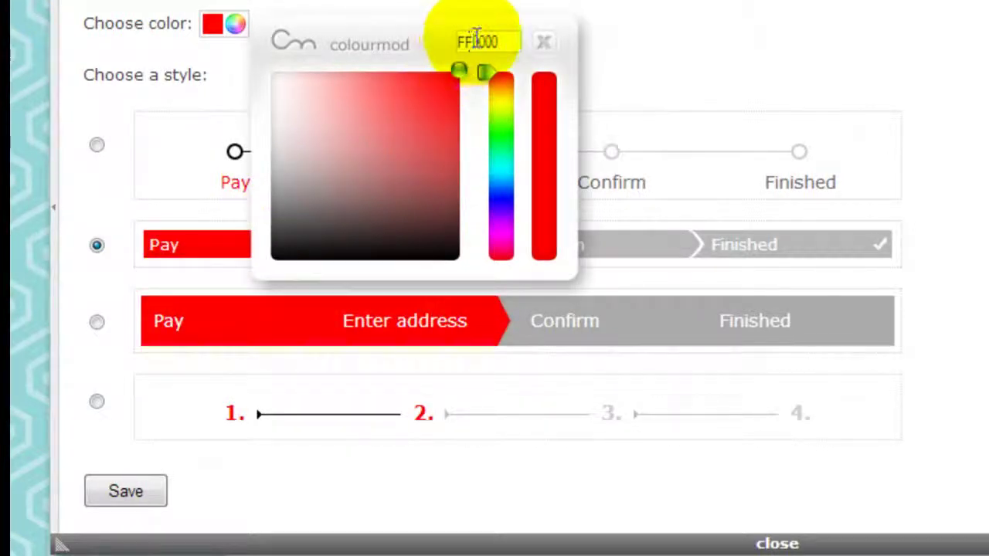
left_click(544, 45)
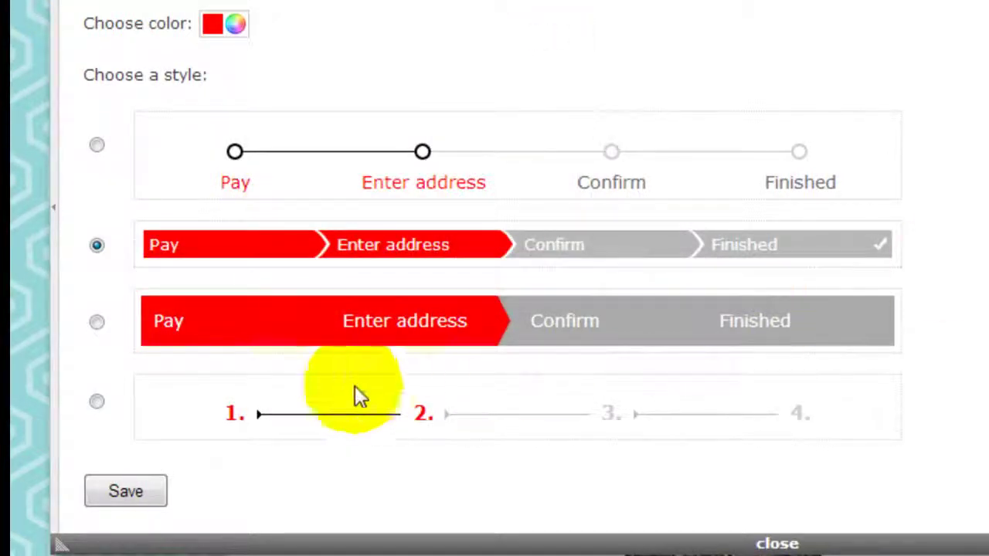
left_click(137, 479)
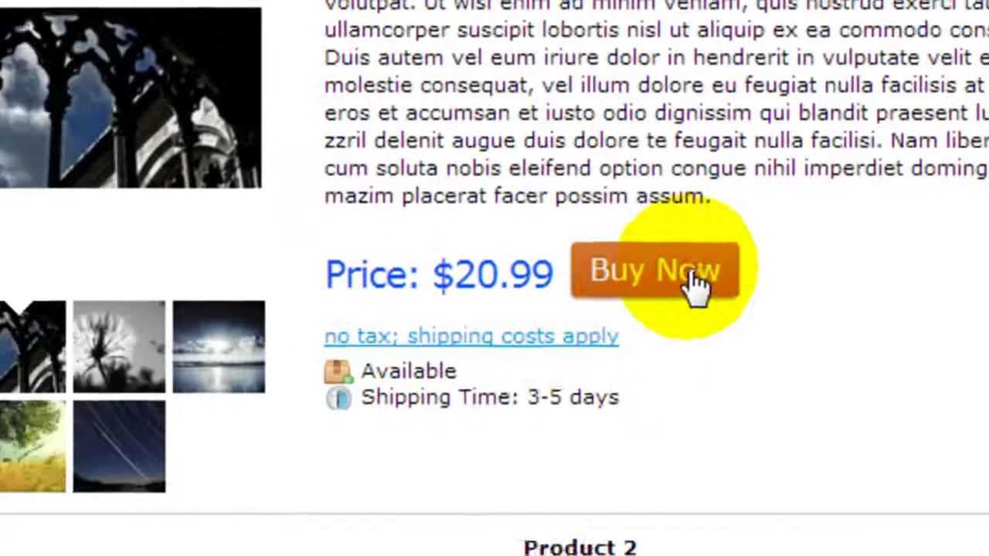
- Buy Product 1 on the restyled store and proceed to checkout to examine the new progress bar and buttons
left_click(696, 284)
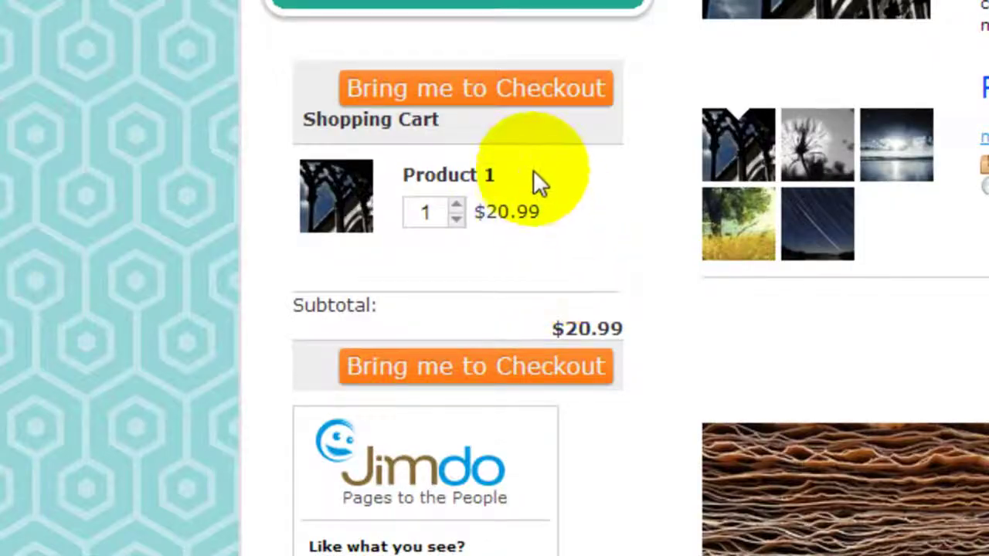
left_click(505, 89)
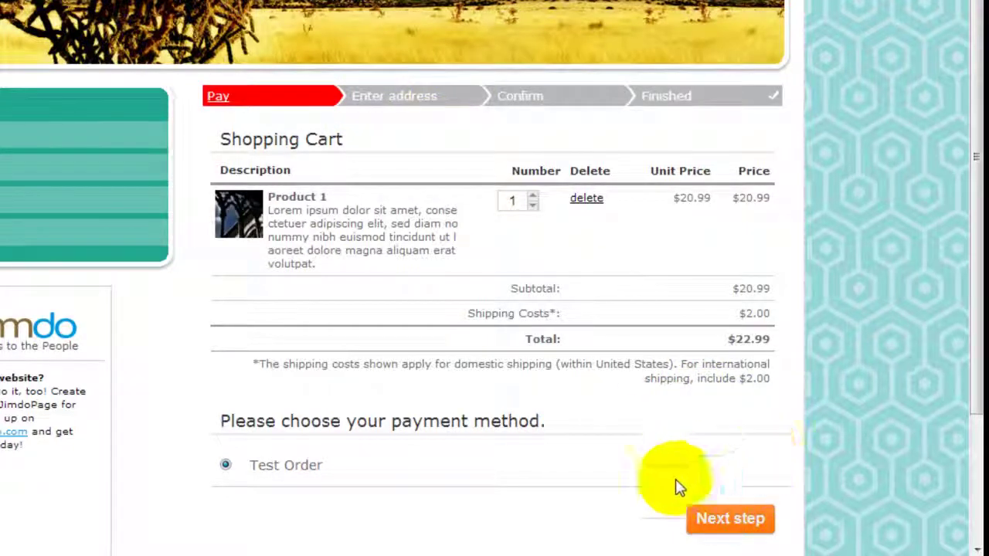
scroll(748, 473, "down", 1)
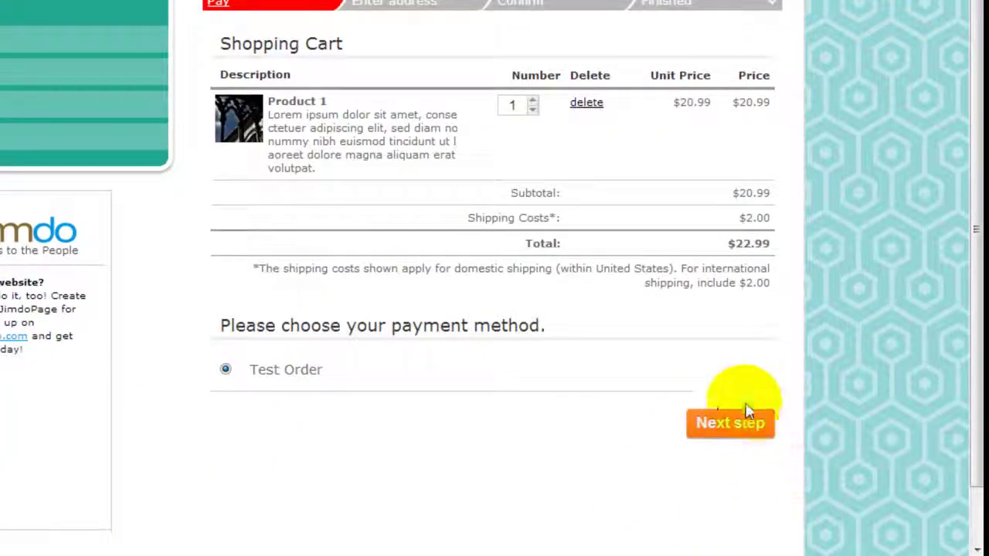
scroll(727, 409, "up", 1)
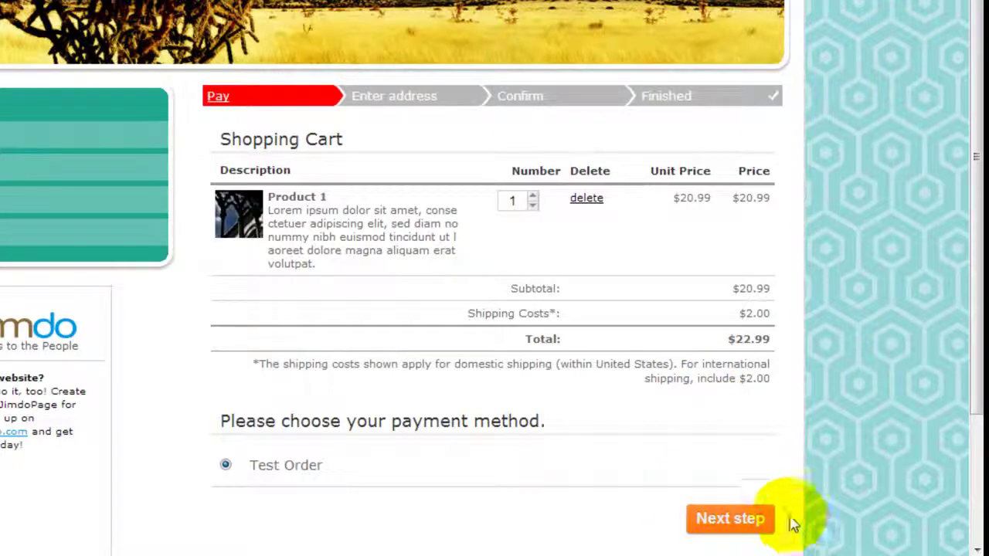